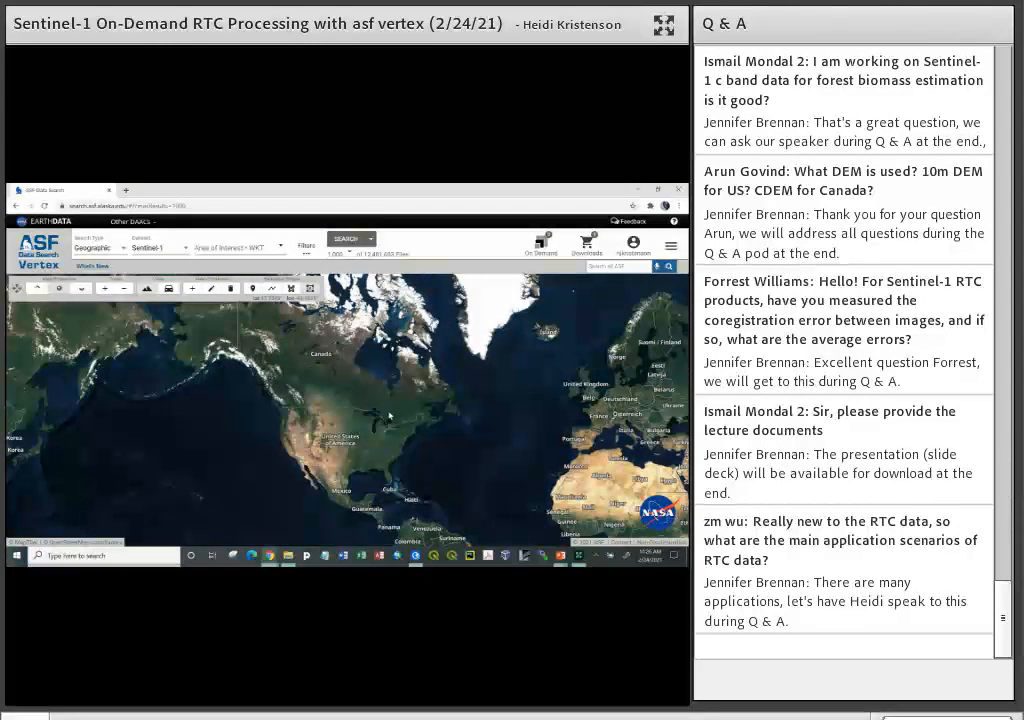
- Draw a rectangular area of interest around Michigan on the map
scroll(381, 400, up, 3)
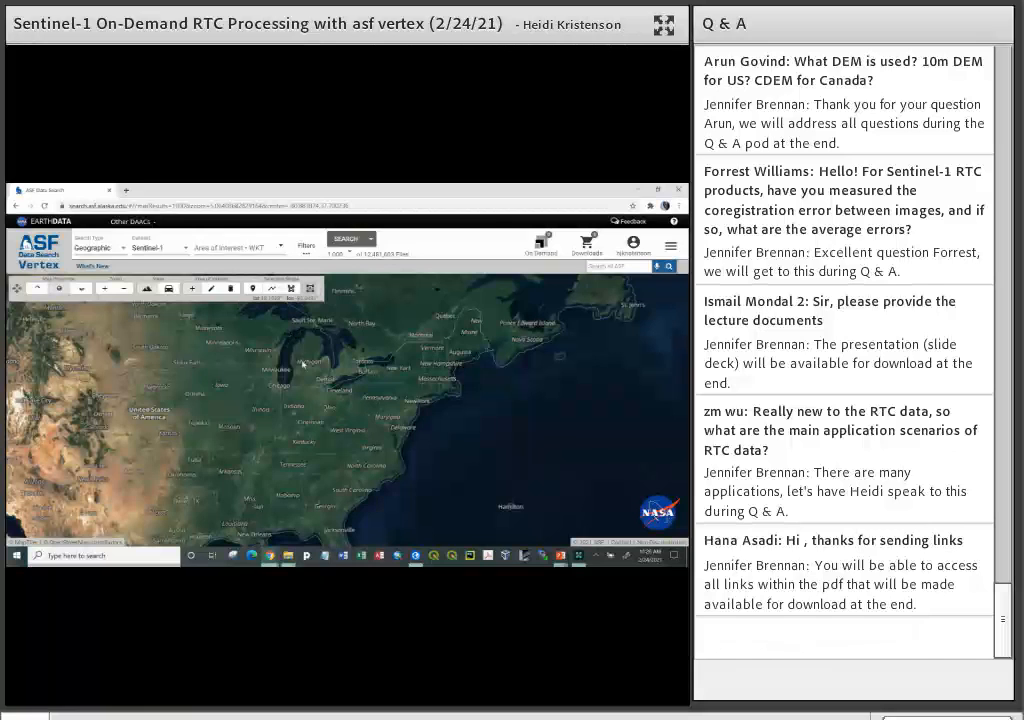
click(285, 327)
click(334, 391)
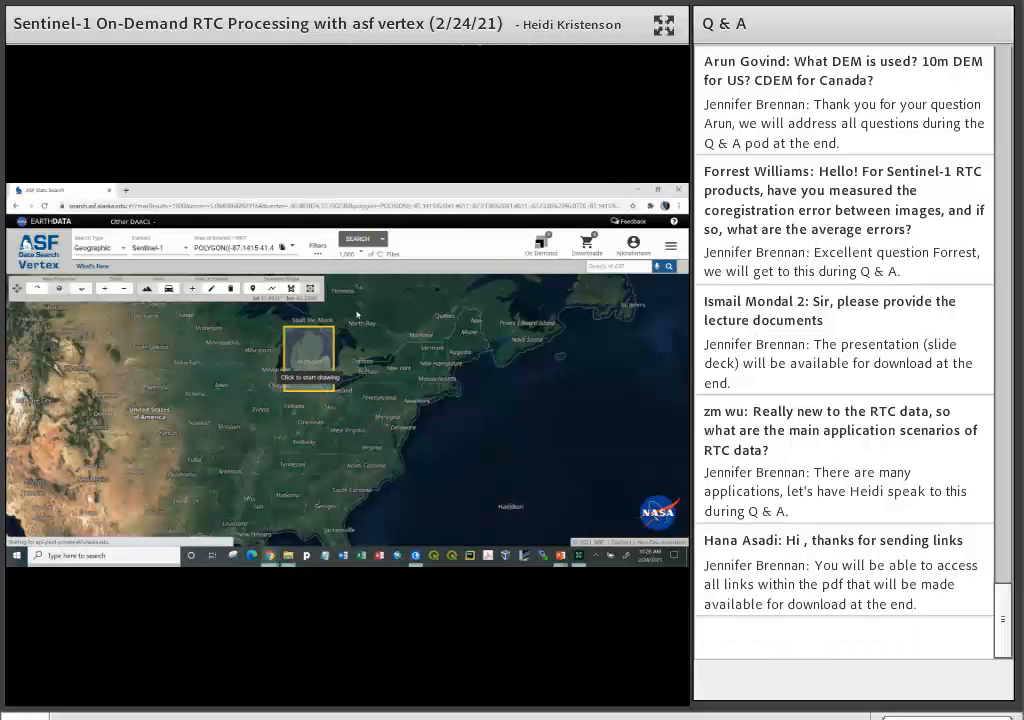
- Draw a freeform polygon over Michigan's lower peninsula as the area of interest
click(293, 392)
click(322, 390)
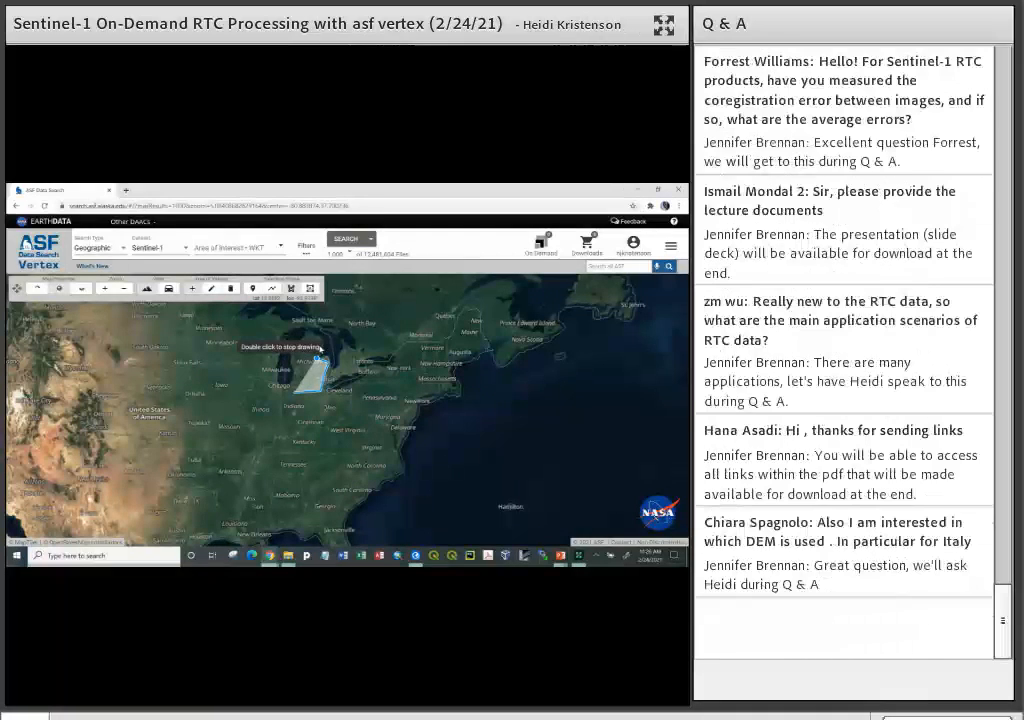
double_click(297, 347)
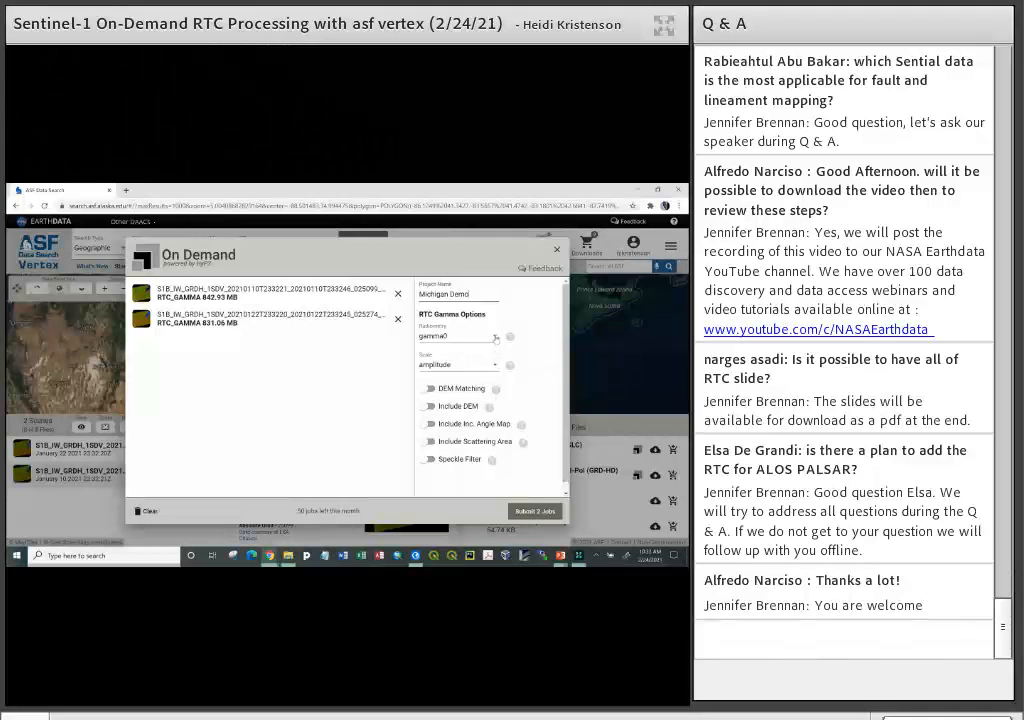
- Review the radiometry help and the scale choices for the RTC jobs, keeping gamma0 and amplitude
click(495, 339)
click(495, 339)
click(510, 338)
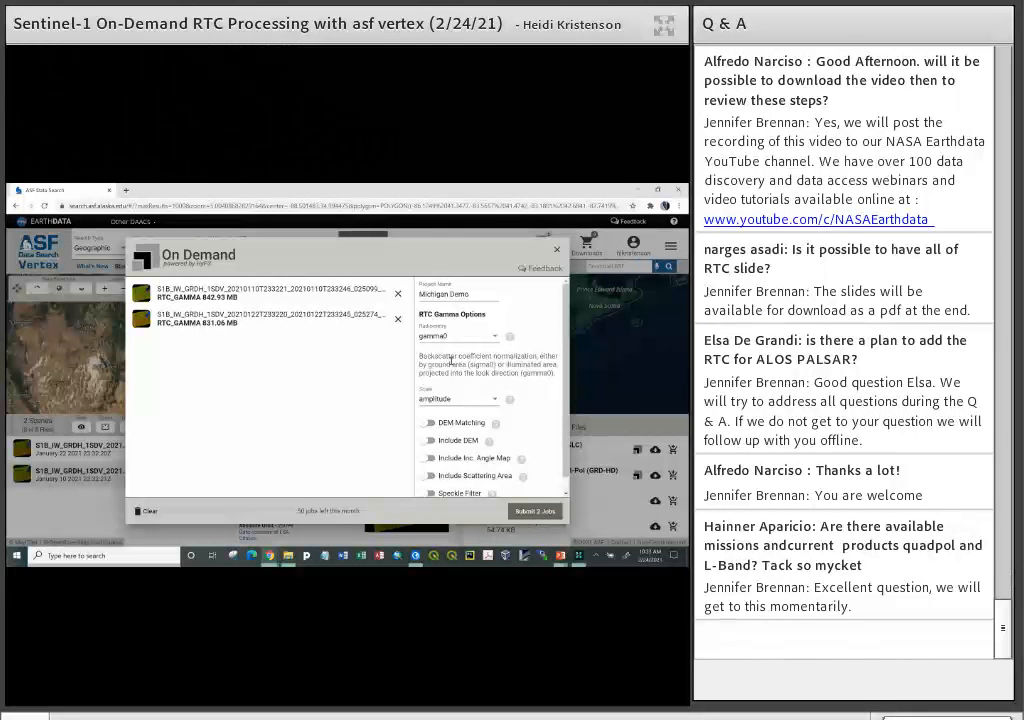
click(510, 338)
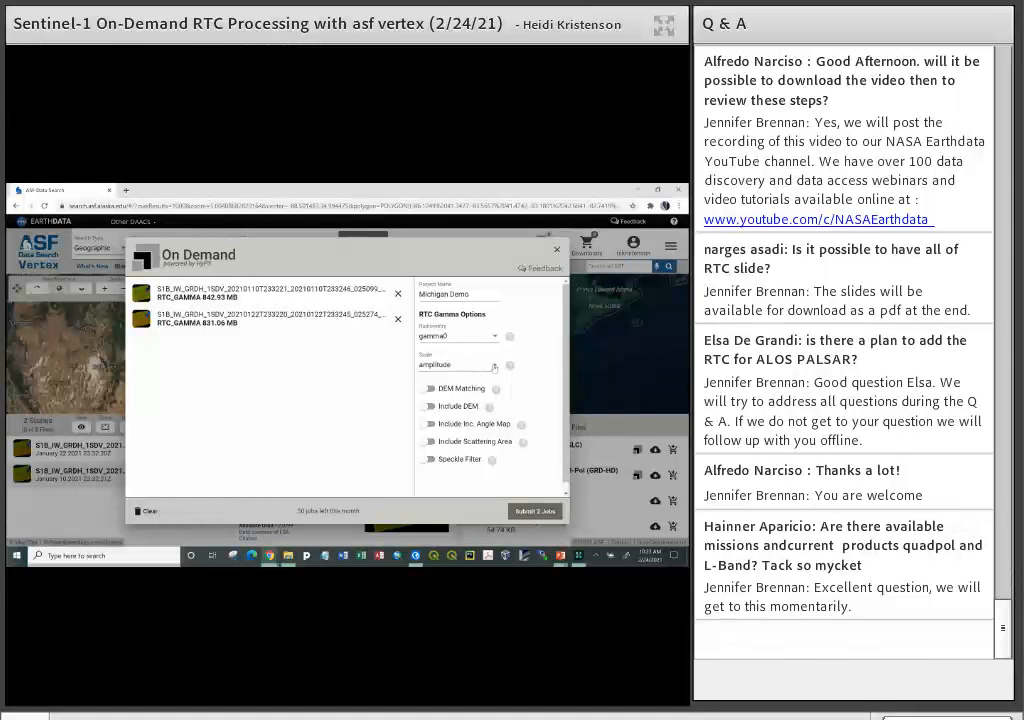
click(494, 366)
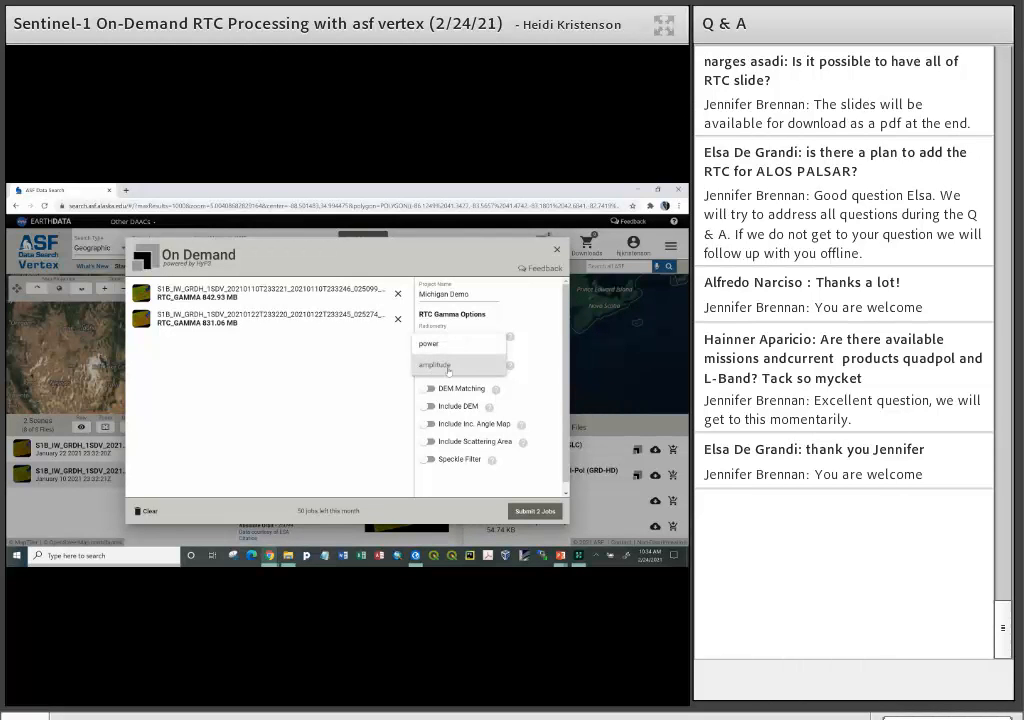
click(455, 367)
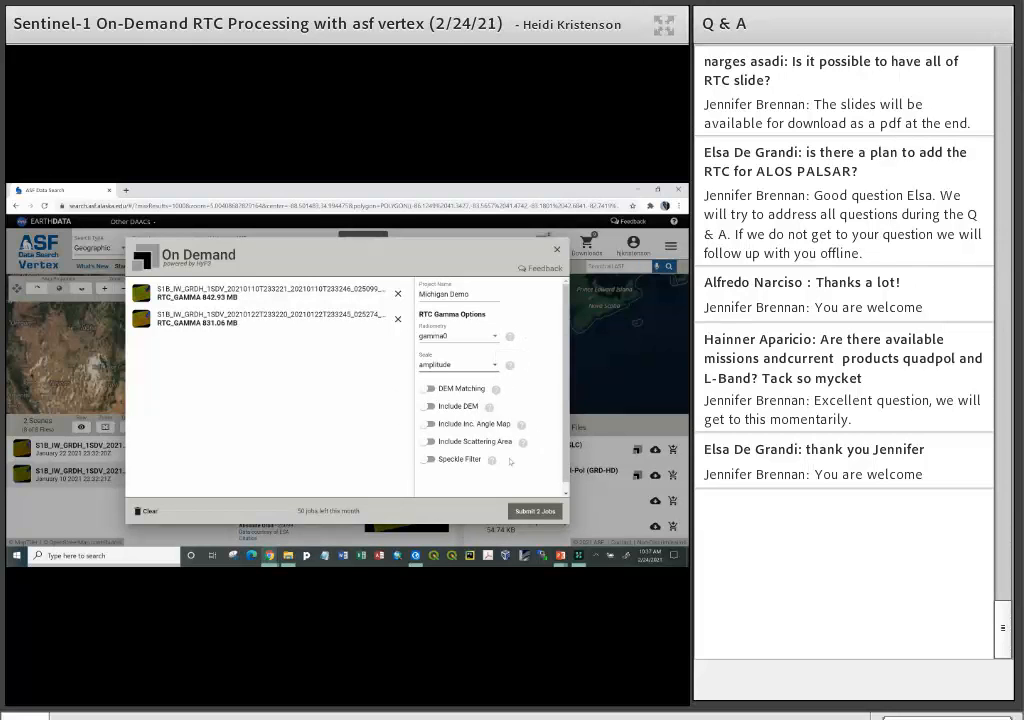
- Submit the two RTC jobs of the Michigan Demo project and display the On Demand products
click(536, 513)
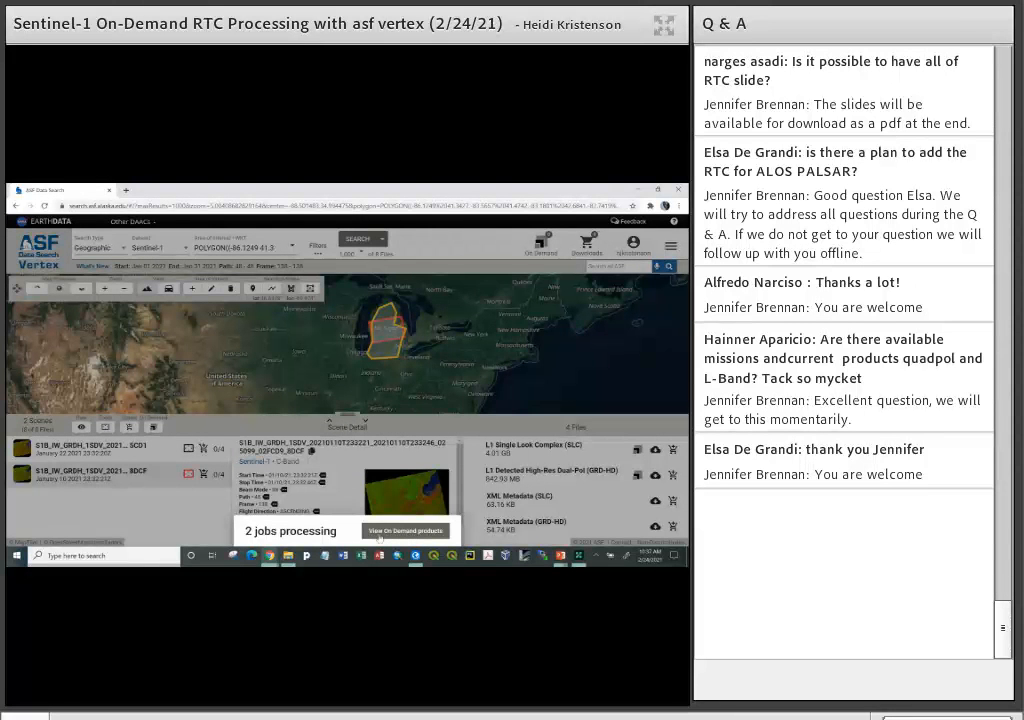
click(397, 536)
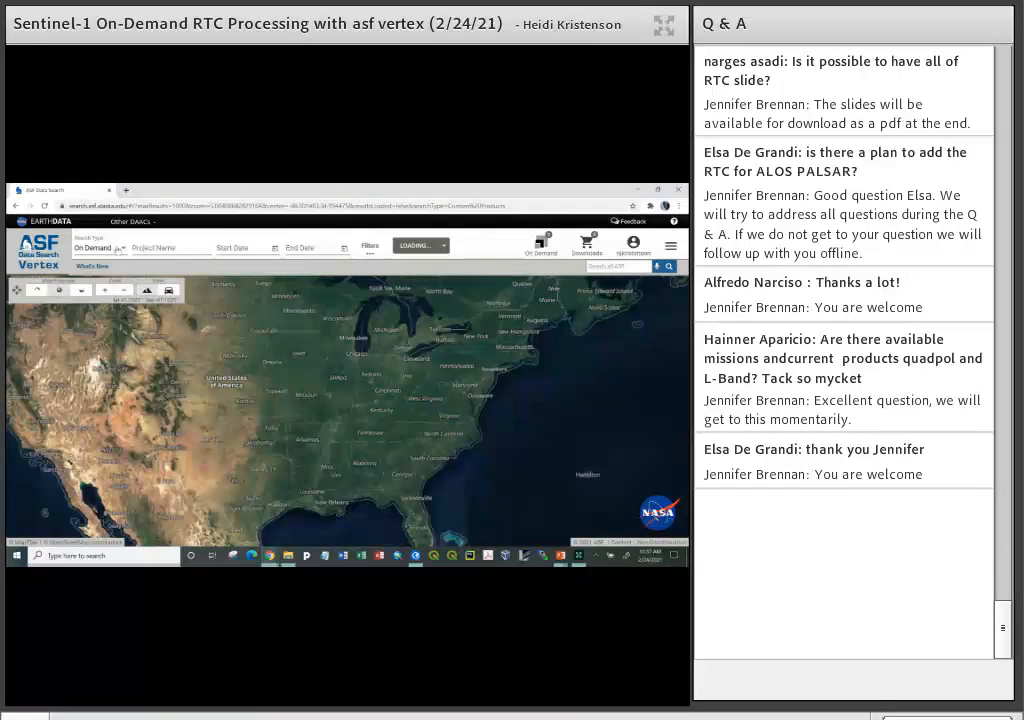
click(122, 251)
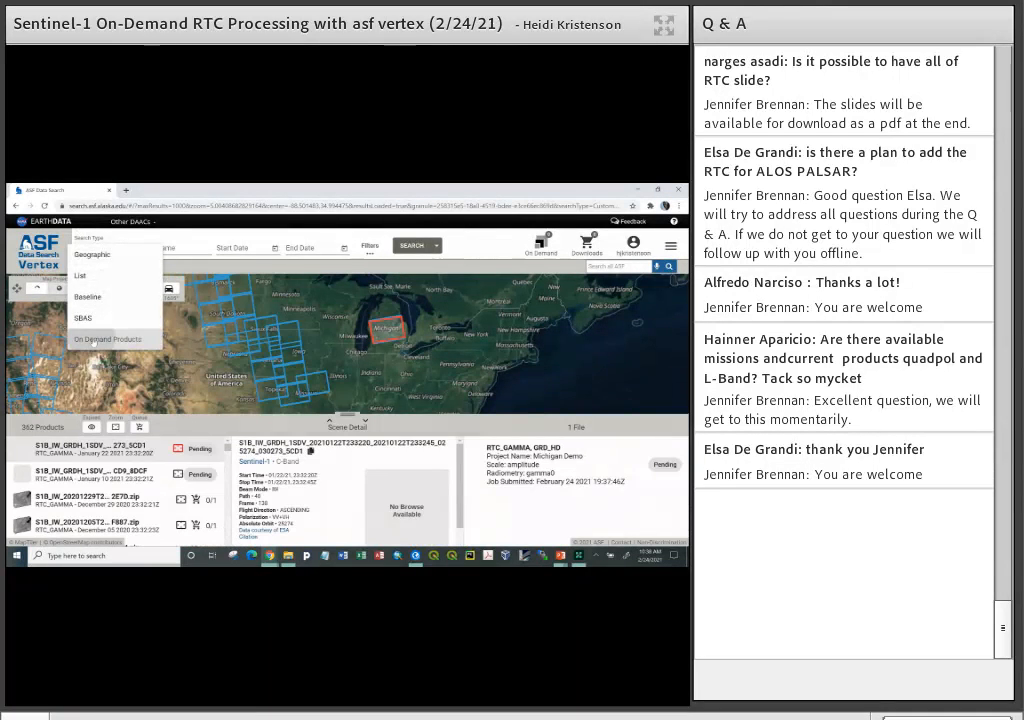
click(95, 340)
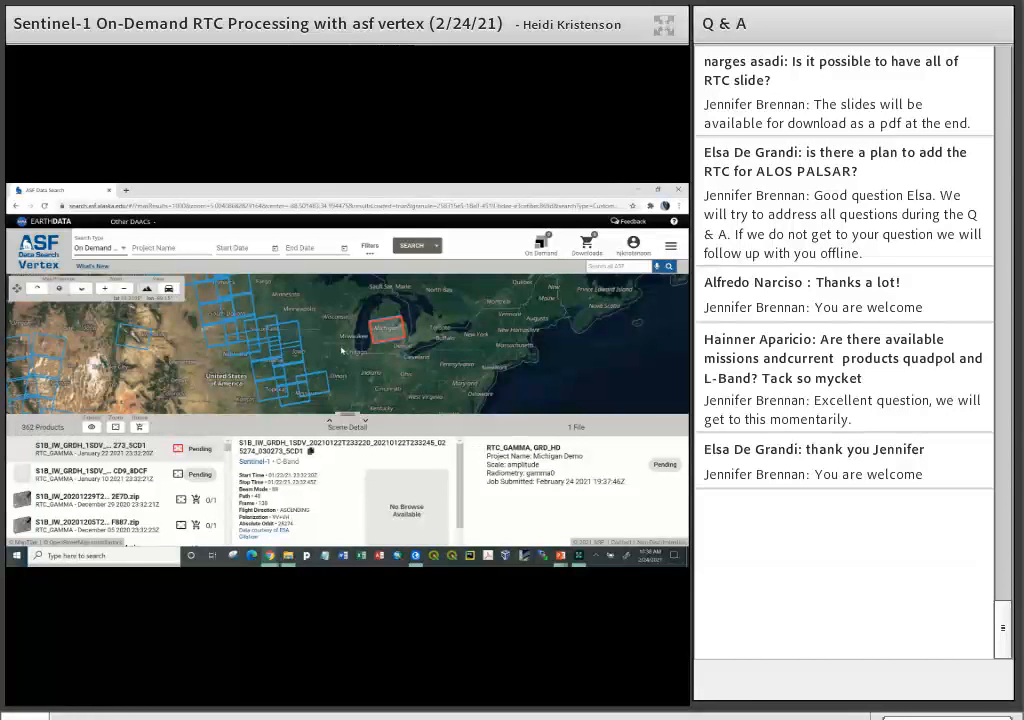
- Filter the On Demand products by the project name Michigan Demo
scroll(341, 349, down, 2)
scroll(341, 350, down, 2)
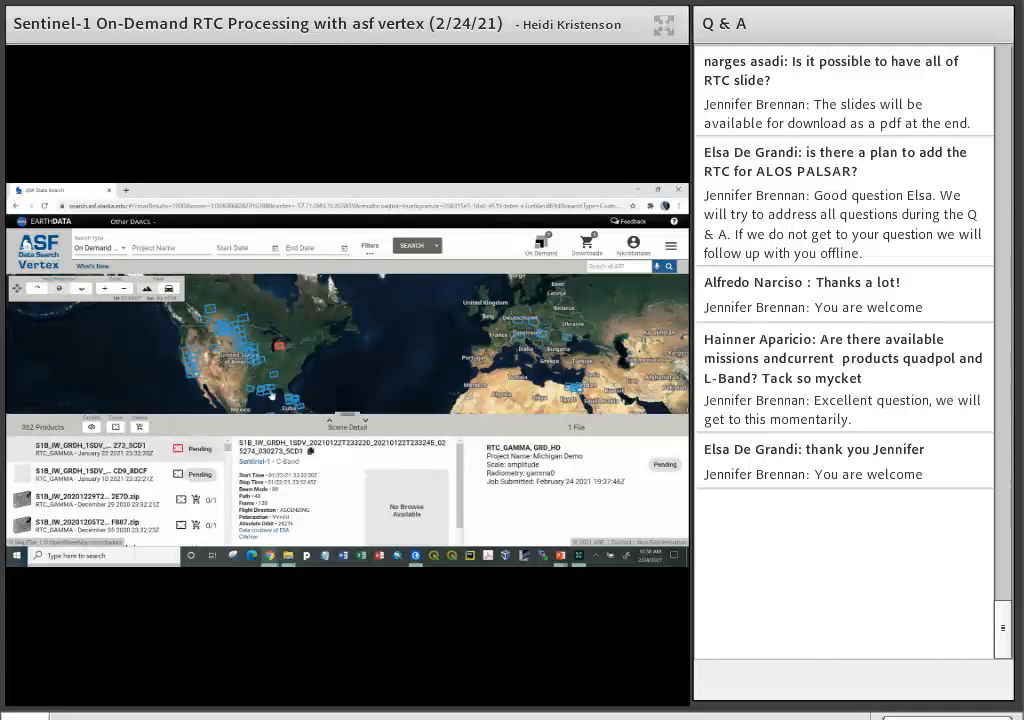
click(172, 246)
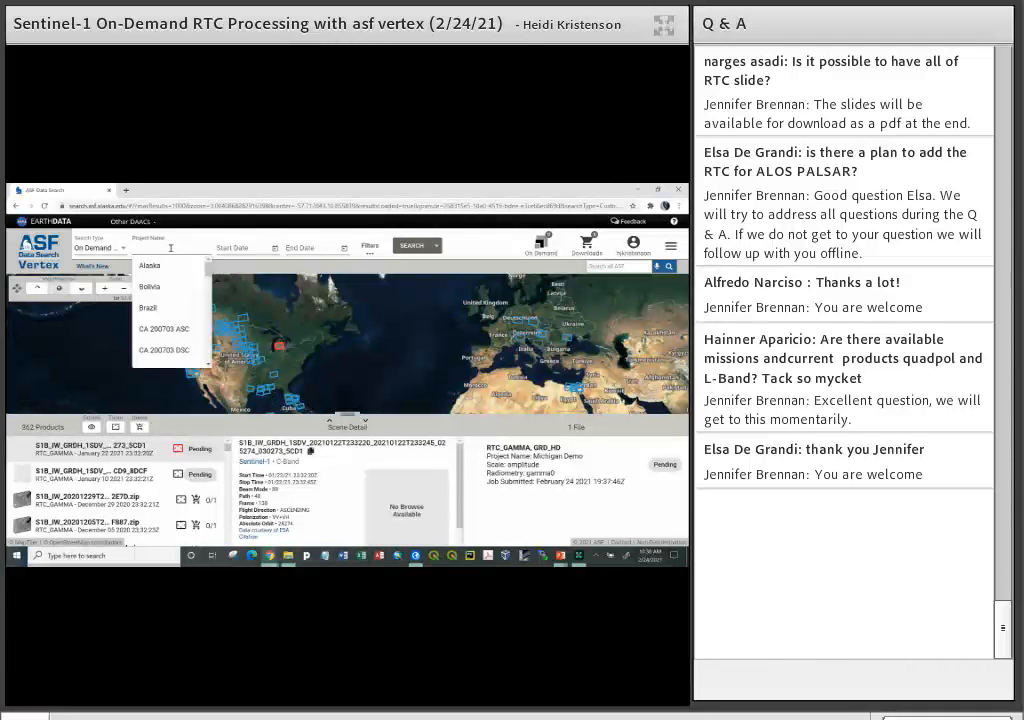
text(michi)
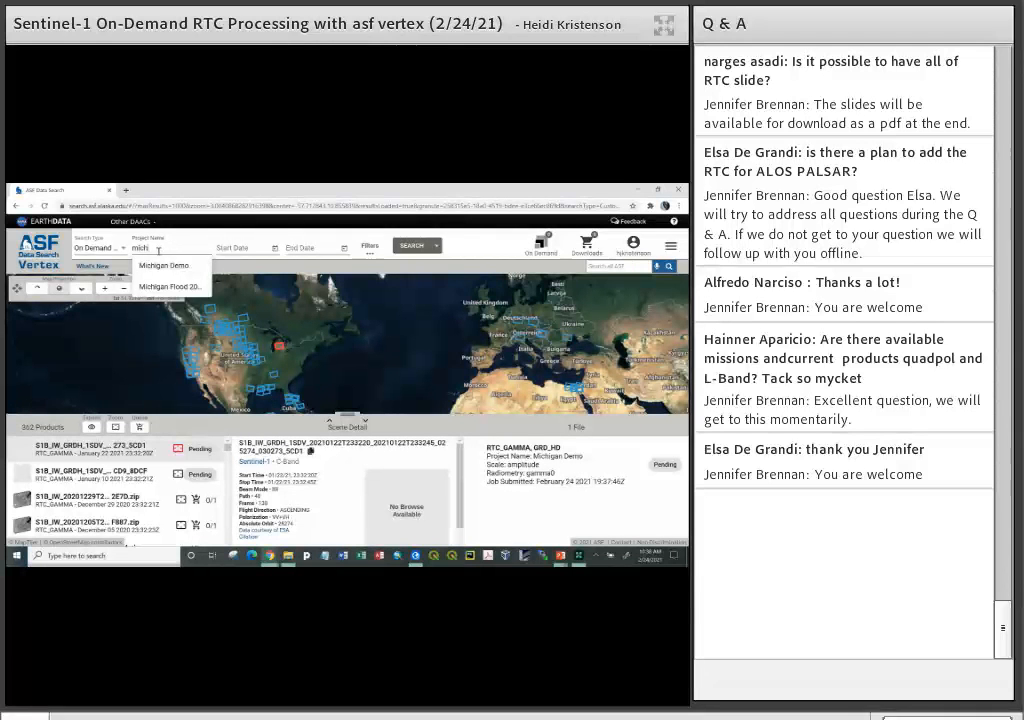
click(163, 266)
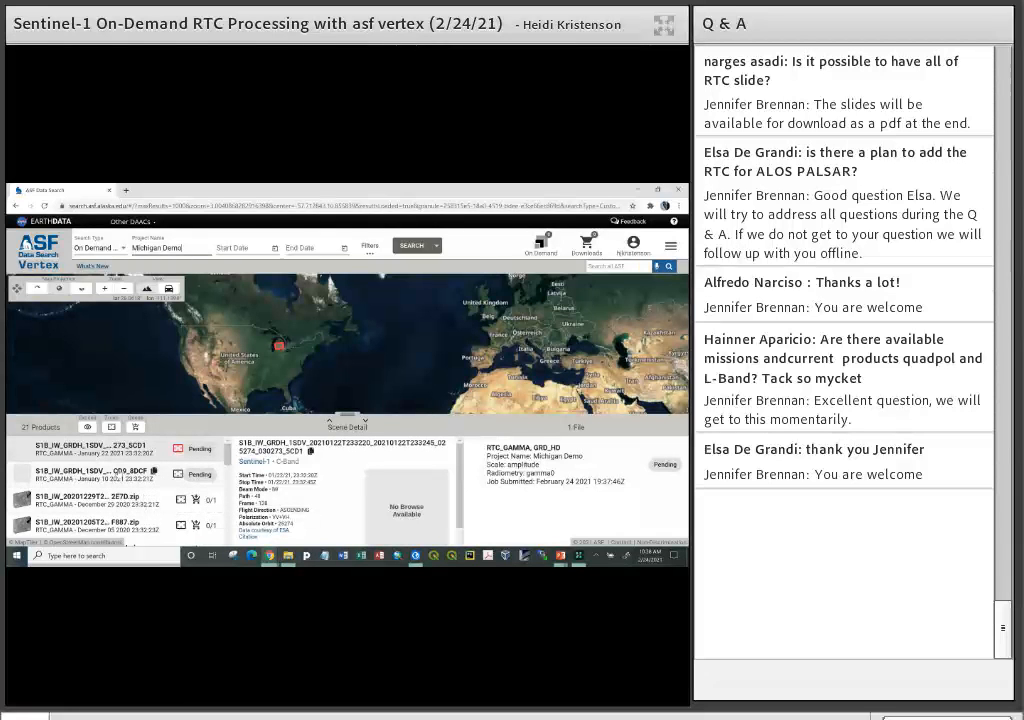
- Inspect the details of the December 29 2020 product in the Michigan Demo product list
scroll(150, 474, down, 2)
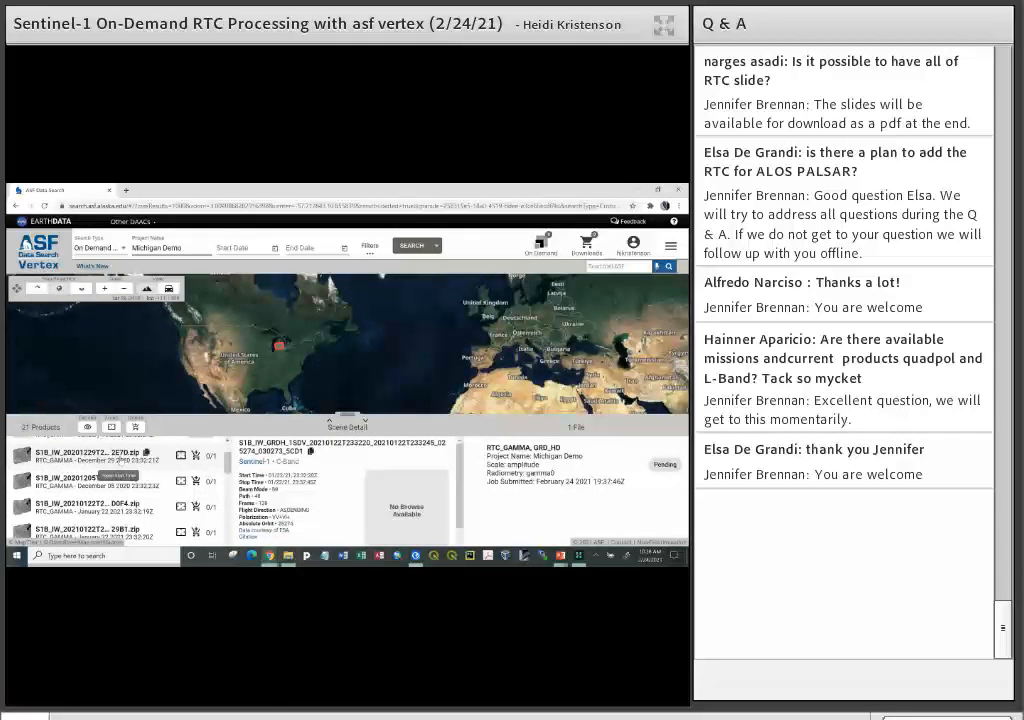
click(119, 460)
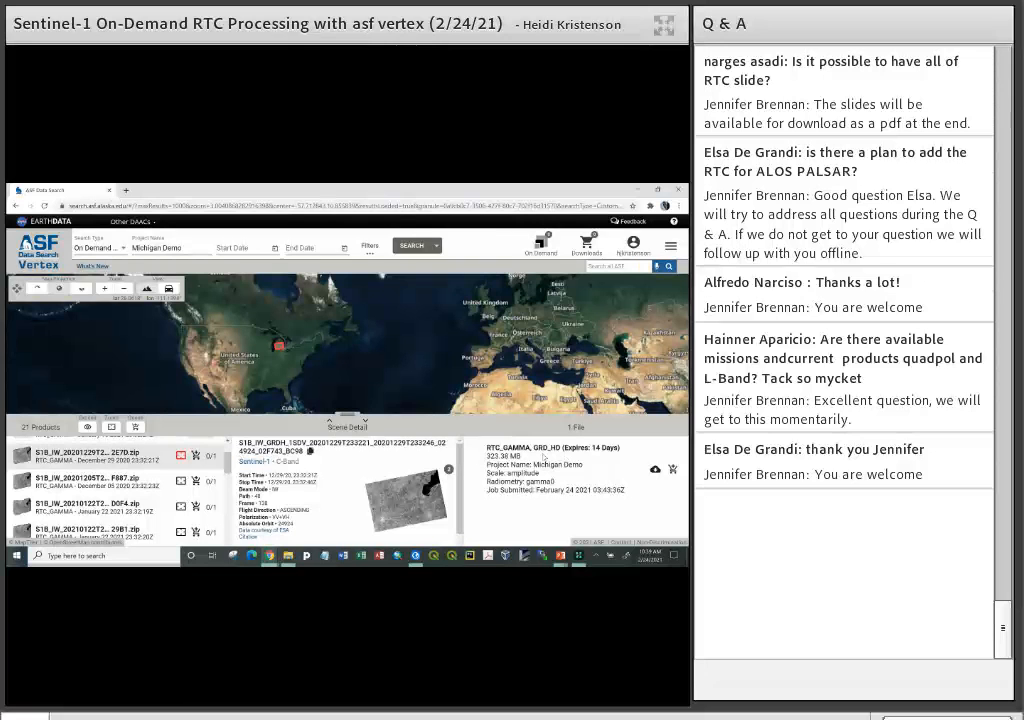
click(165, 247)
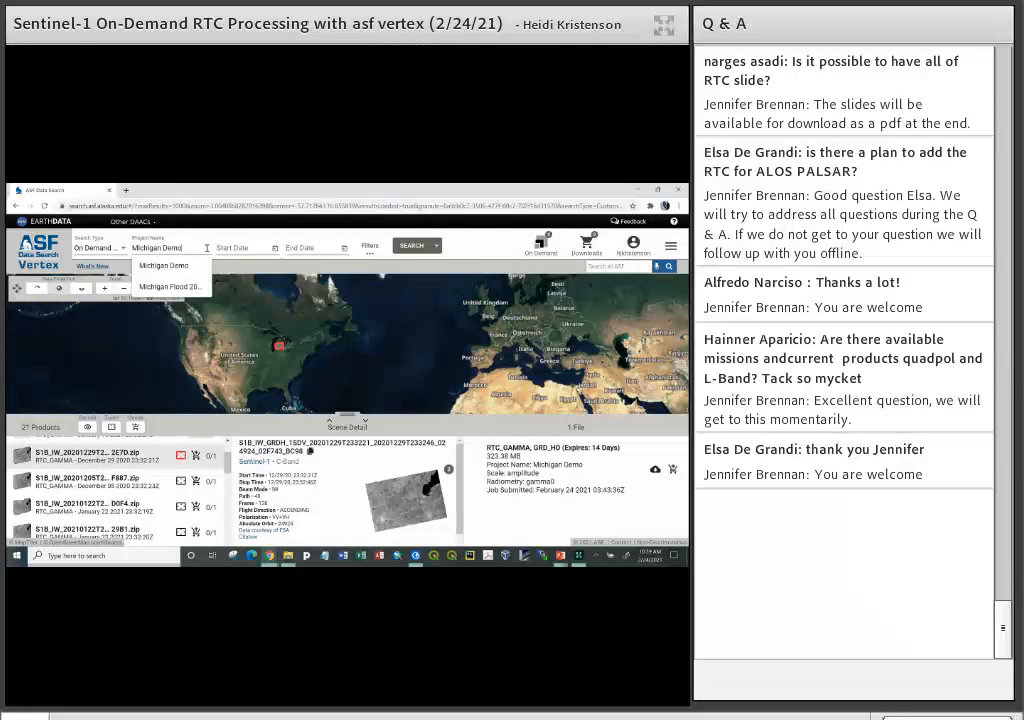
click(165, 280)
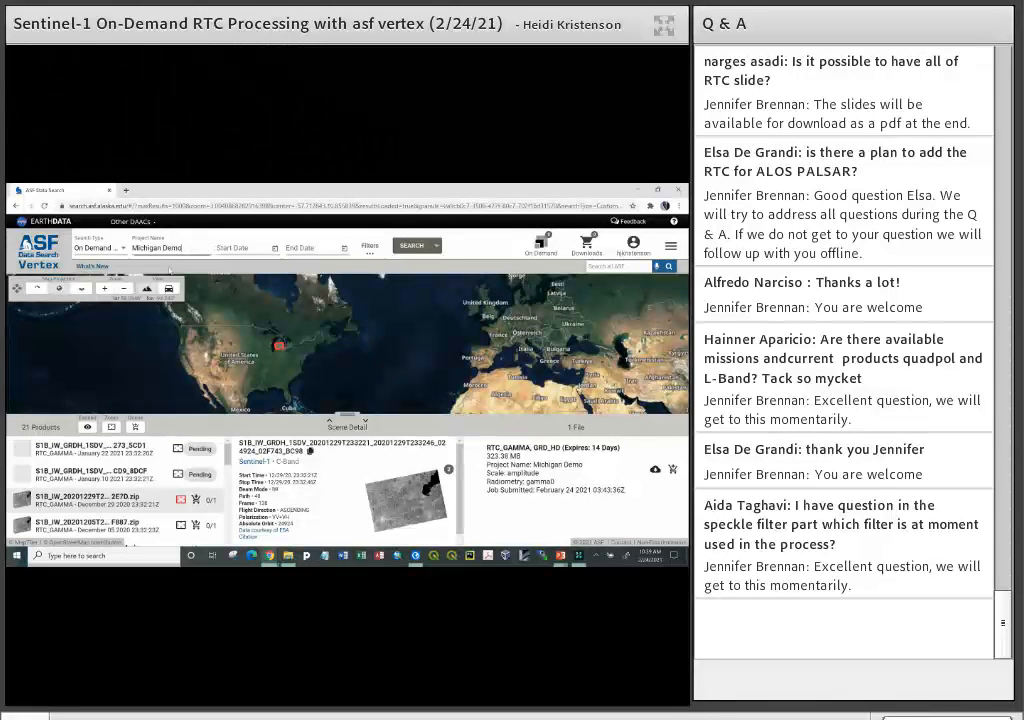
drag(229, 476, 229, 447)
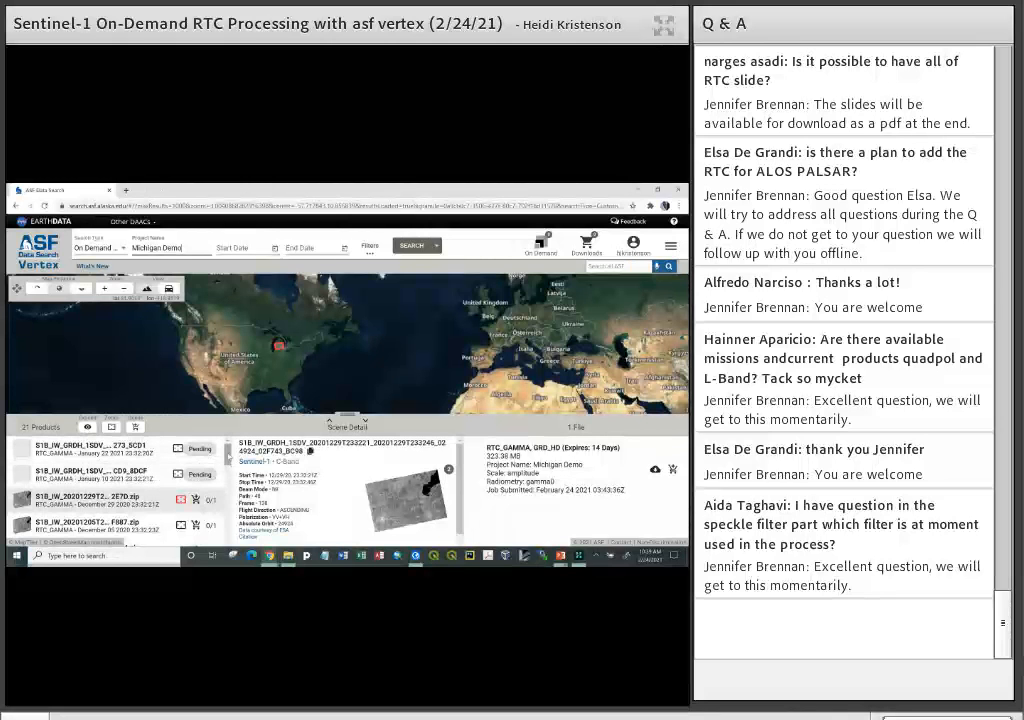
mouse_move(228, 456)
mouse_down()
mouse_move(229, 528)
mouse_move(229, 448)
mouse_up()
- Set the start date of the product search to 10/1/2020
click(276, 249)
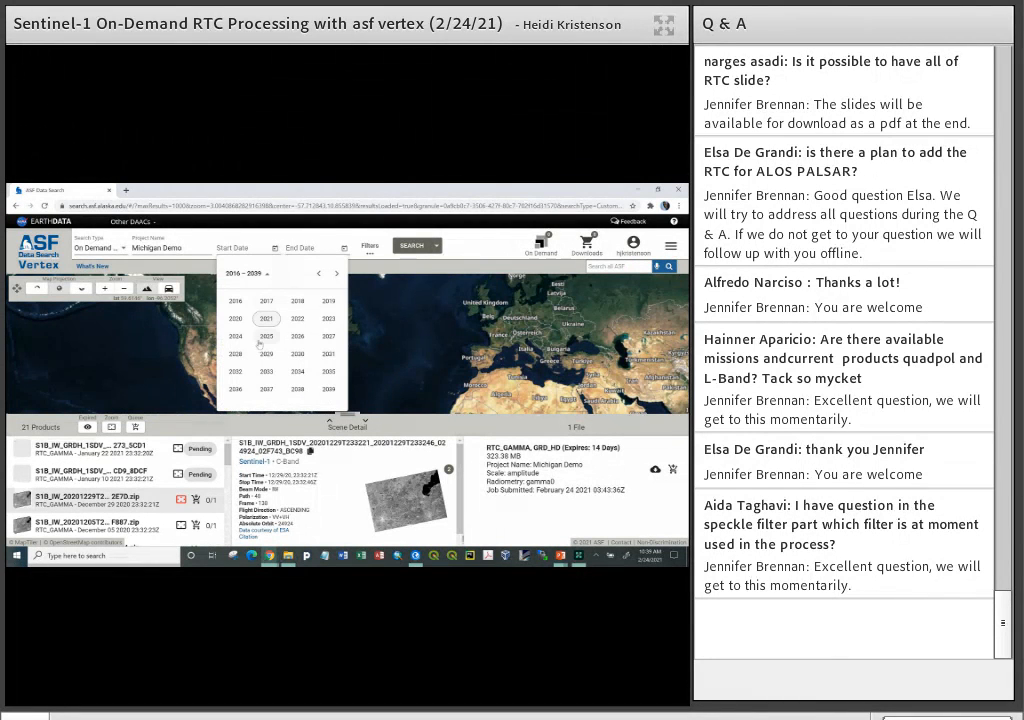
click(235, 318)
click(266, 354)
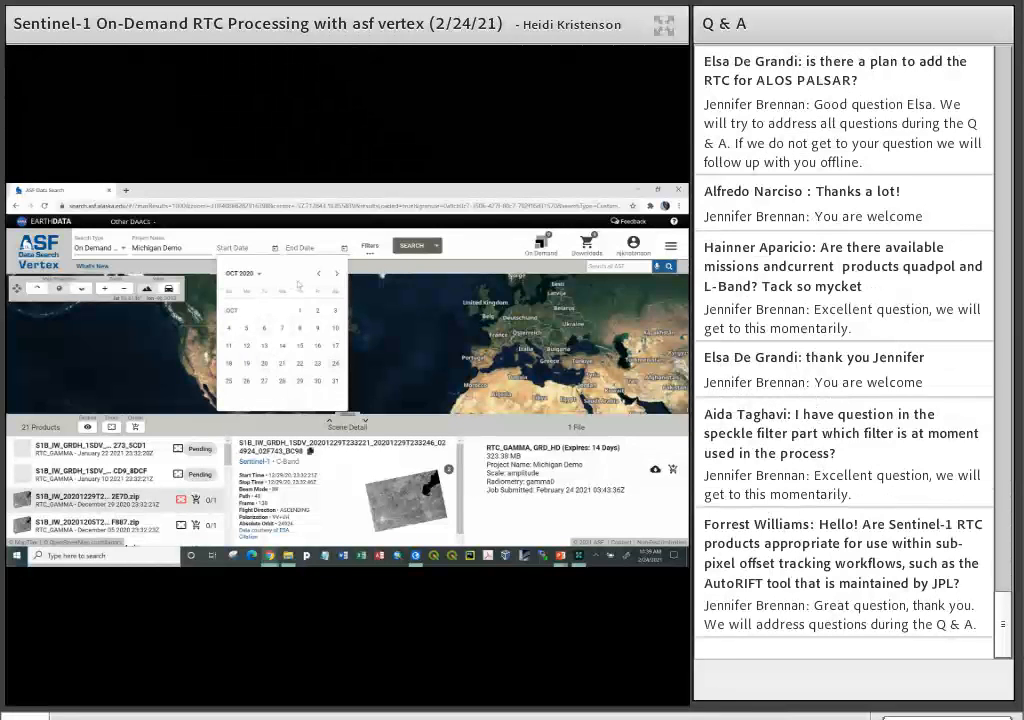
click(300, 302)
- Set the end date of the product search to 10/31/2020
click(338, 249)
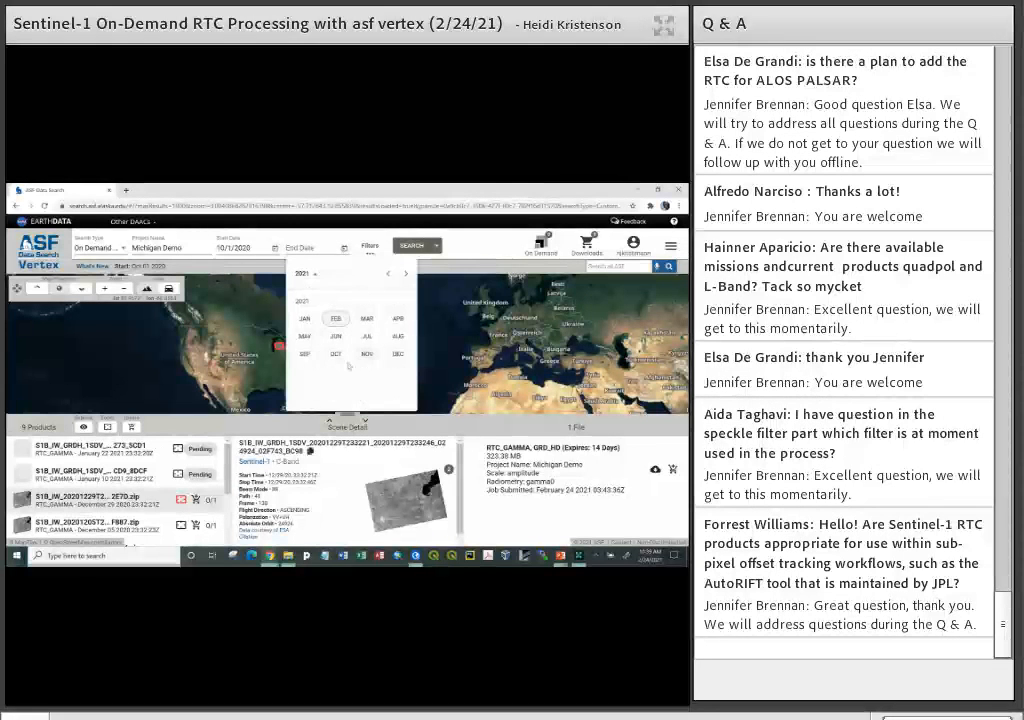
click(305, 318)
click(310, 273)
click(305, 318)
click(334, 354)
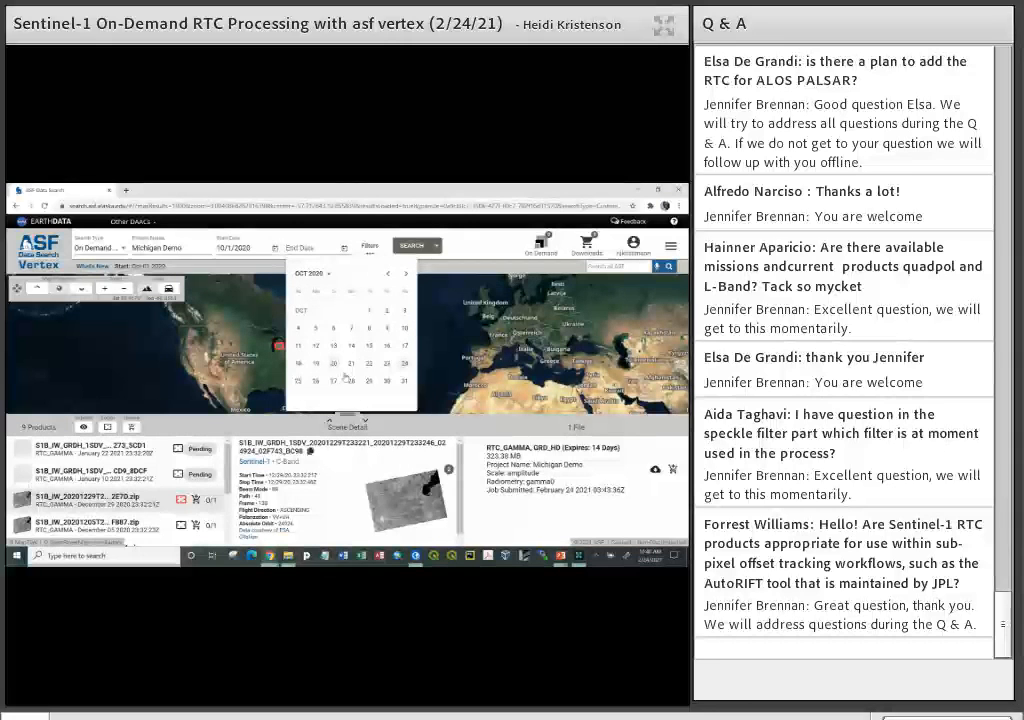
click(404, 381)
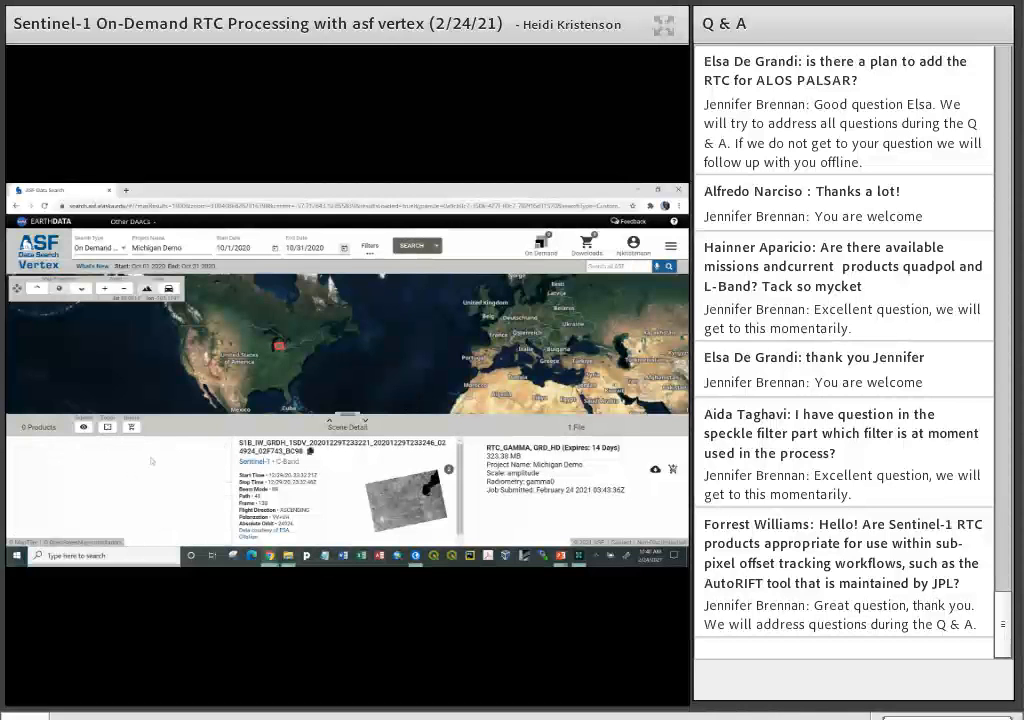
- Extend the end date to 11/30/2020 and run the product search
click(344, 247)
click(405, 273)
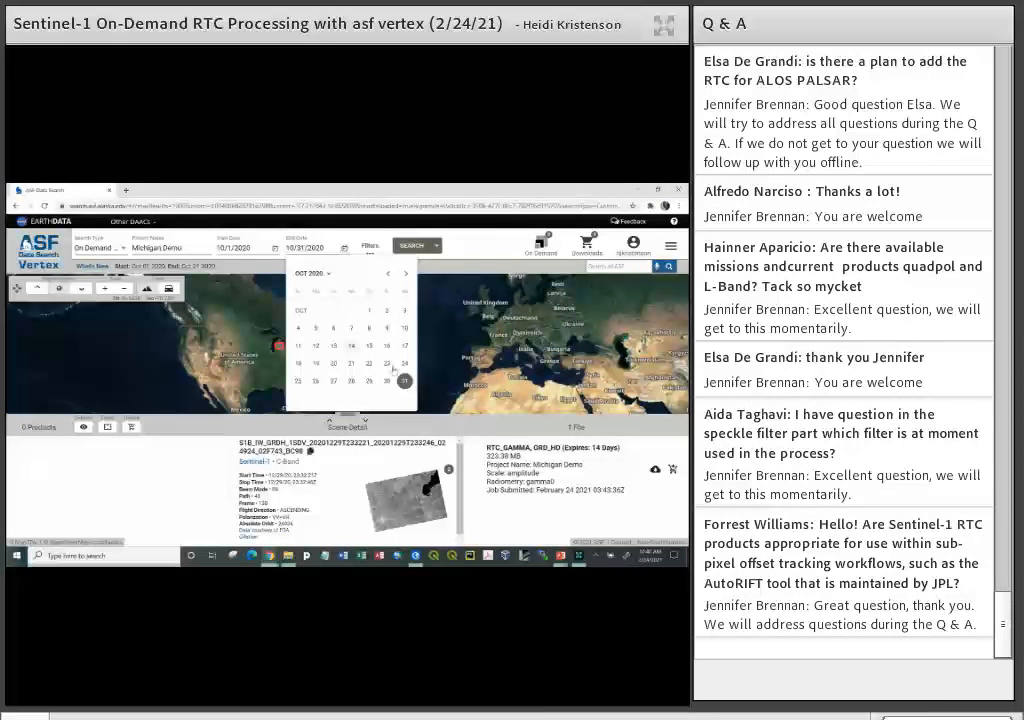
click(317, 399)
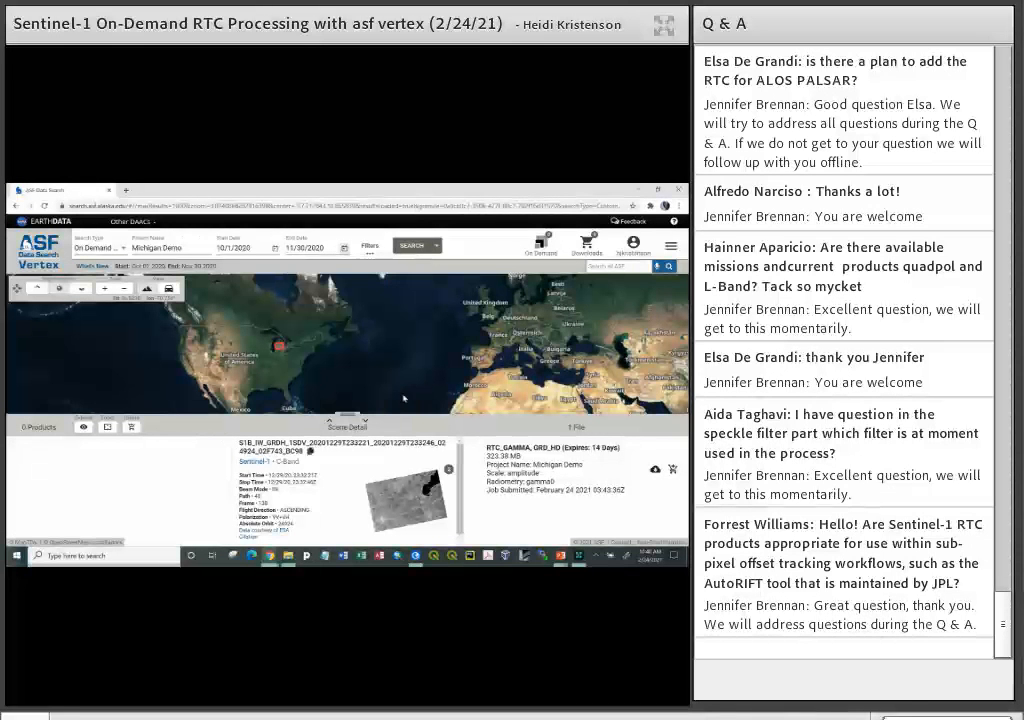
click(406, 247)
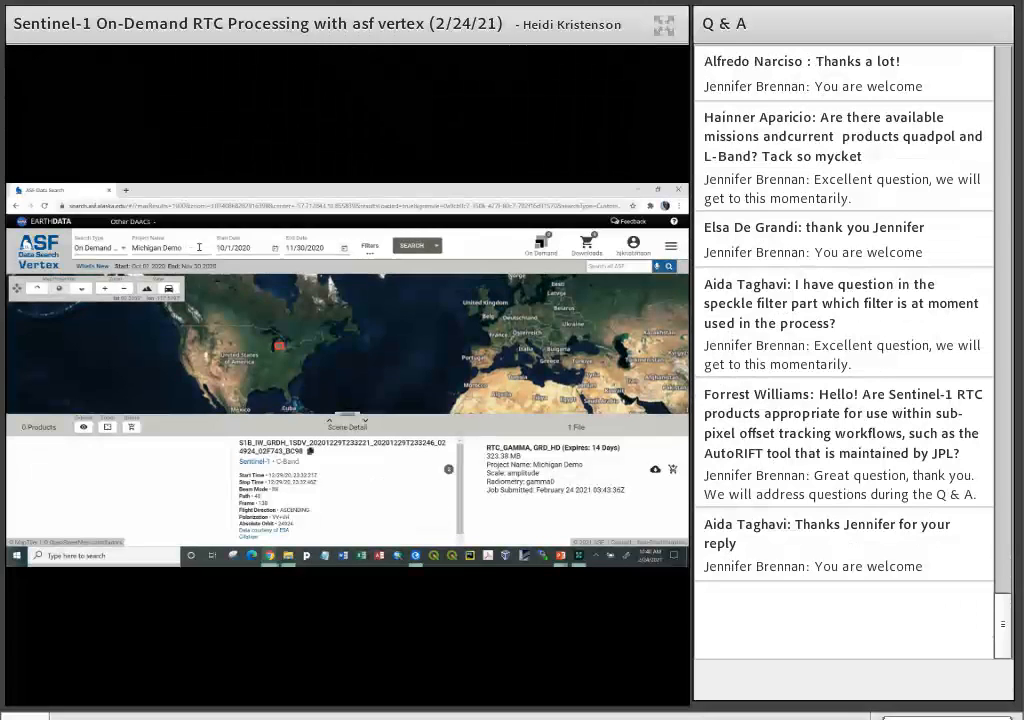
- Move the start date back to 9/1/2020 and run the product search again
click(276, 248)
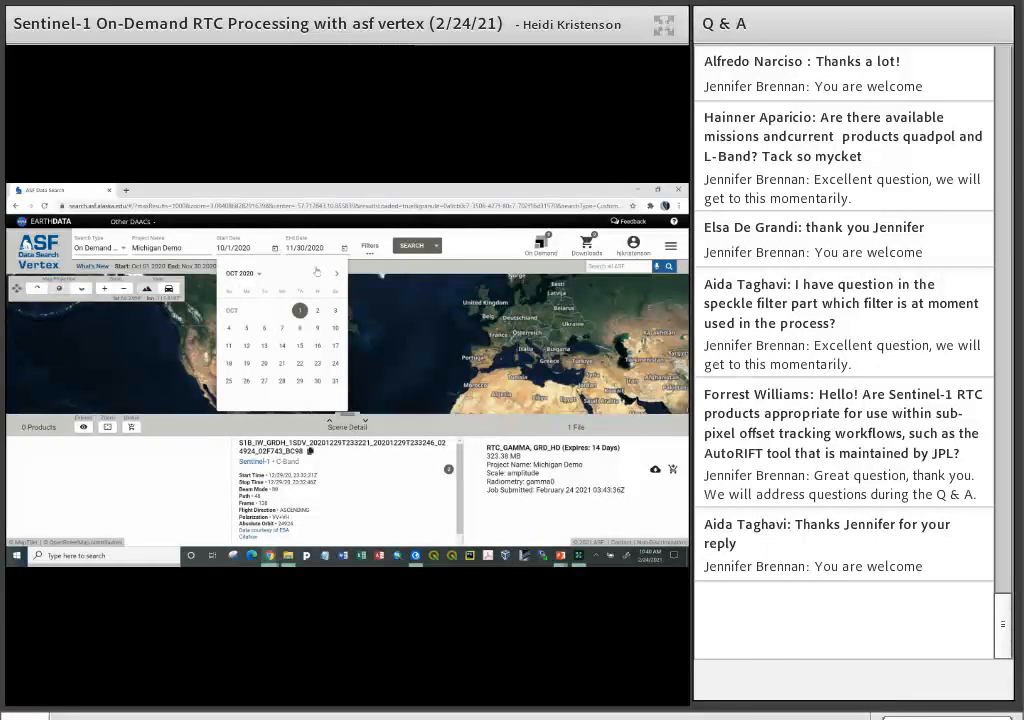
click(318, 273)
click(264, 331)
click(416, 247)
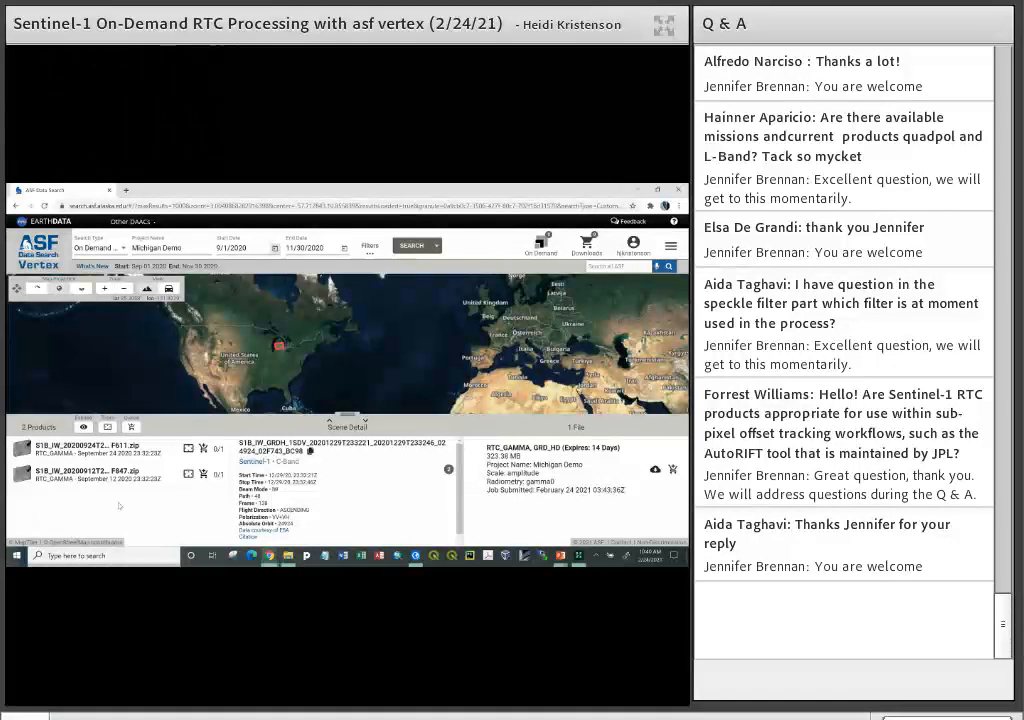
- Add the September 24 and September 12 2020 products to the download queue and download their Python script
click(80, 447)
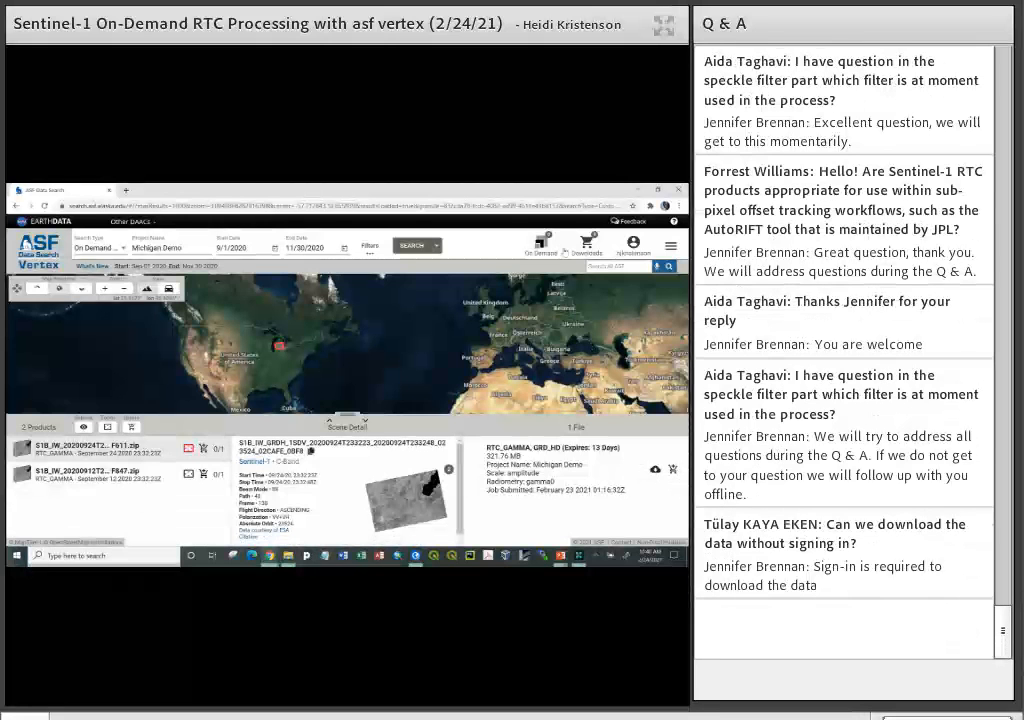
click(673, 470)
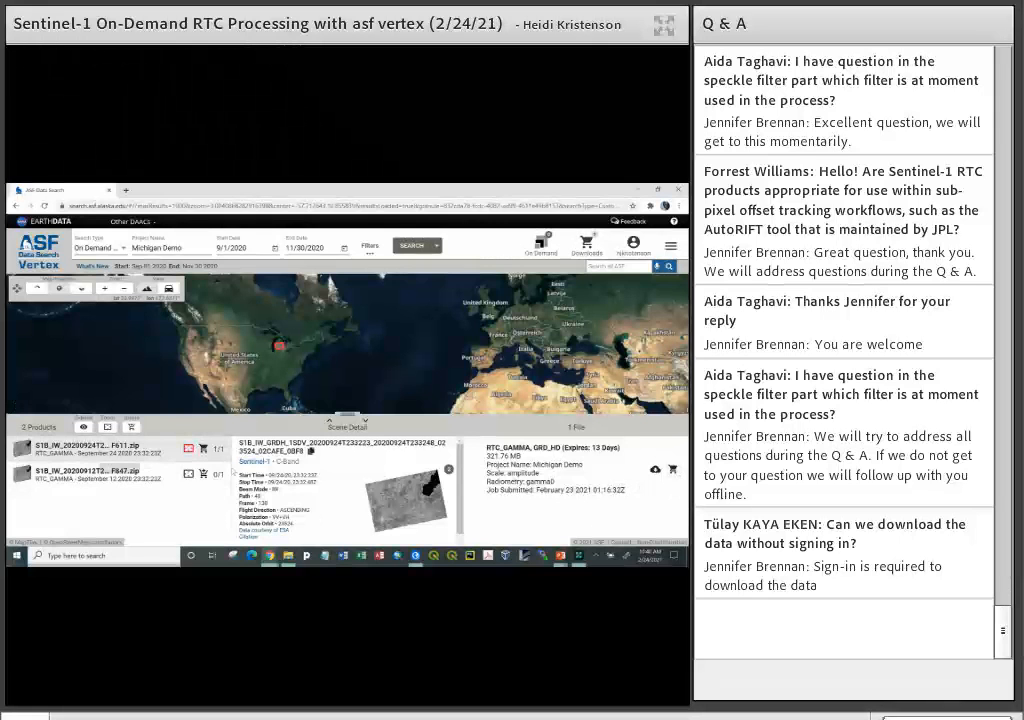
click(204, 474)
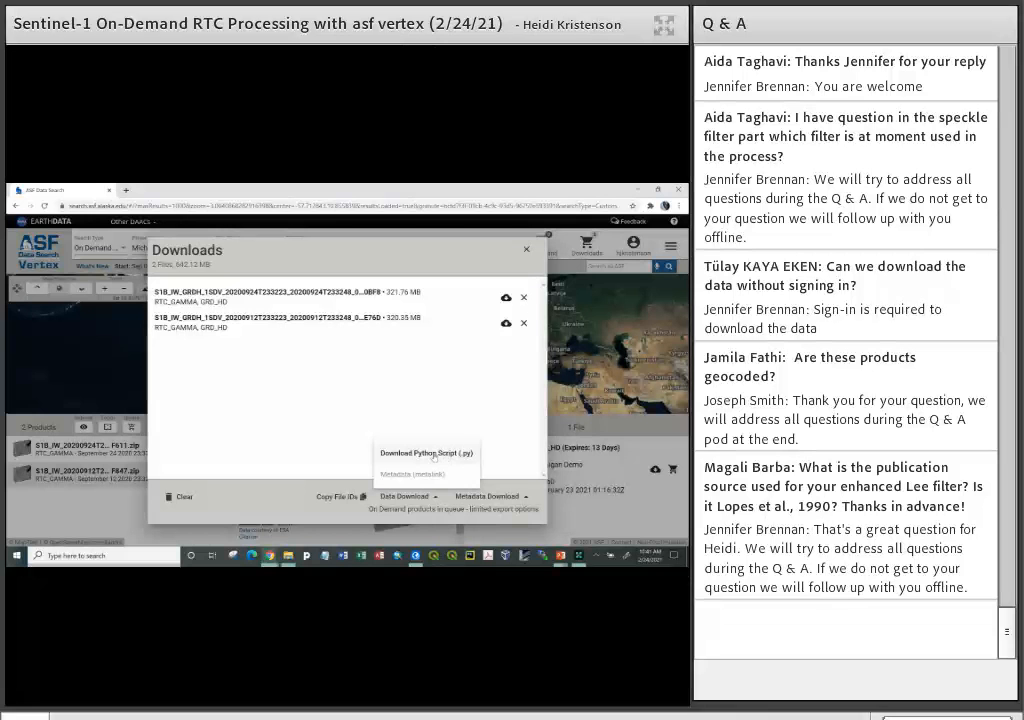
click(430, 454)
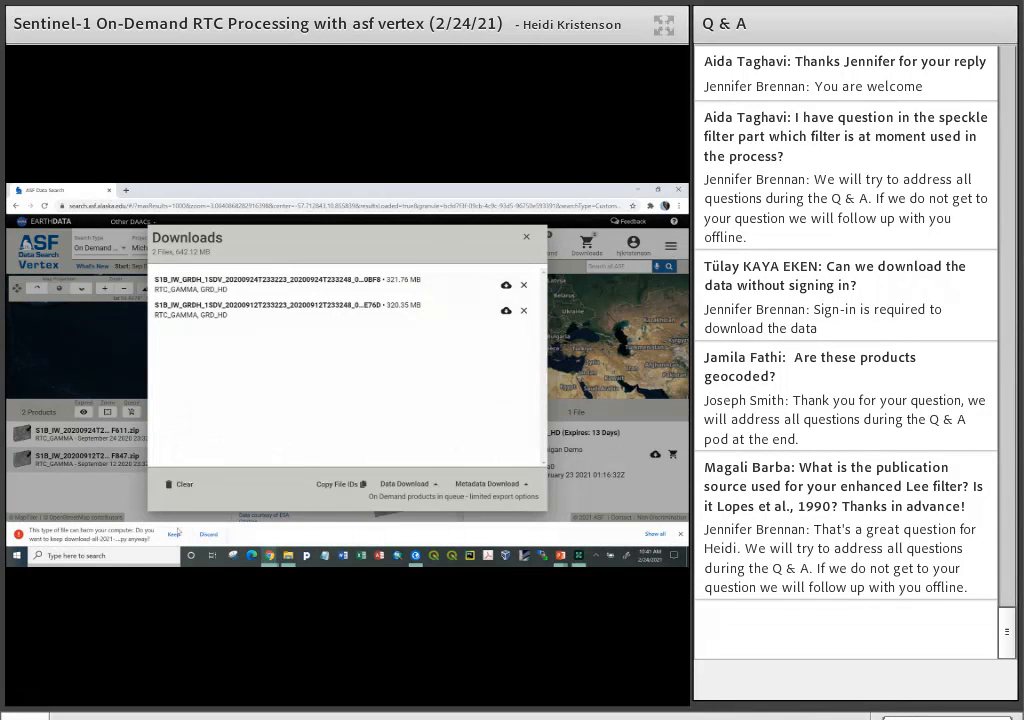
- Keep and run the downloaded Python script to fetch both products, and check their zip files in the Downloads folder
click(174, 534)
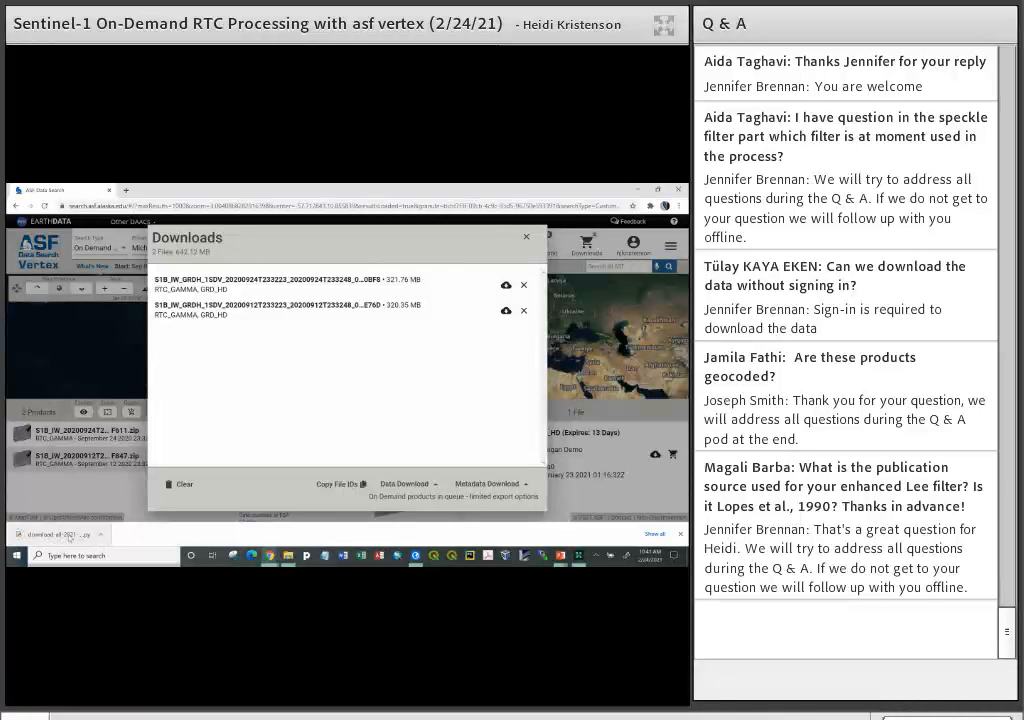
click(57, 534)
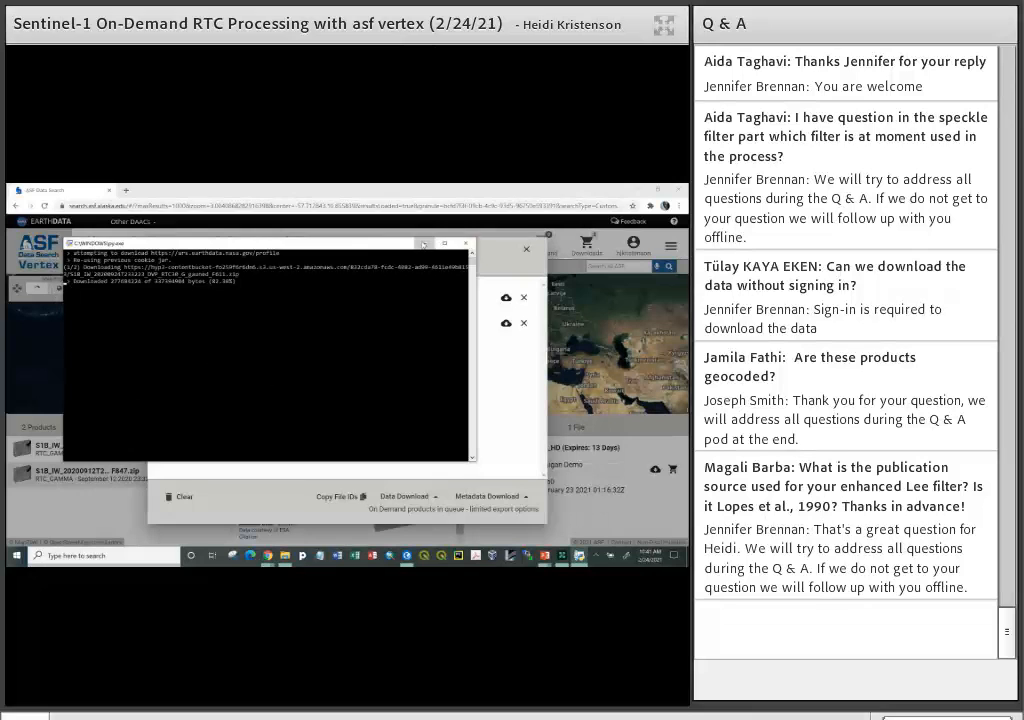
click(423, 243)
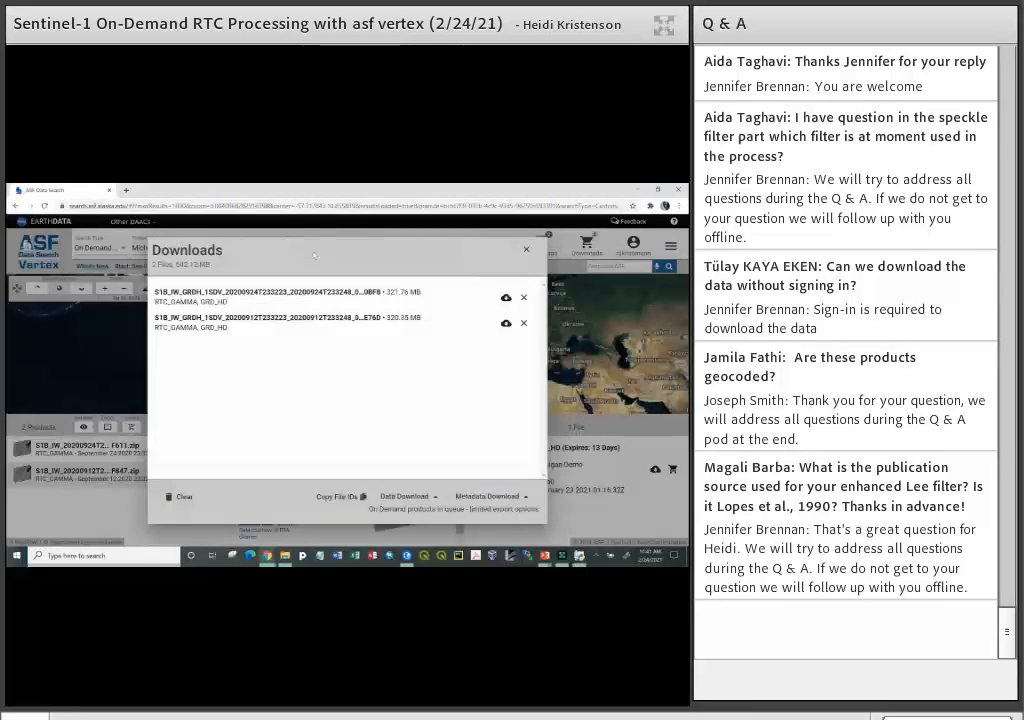
click(527, 251)
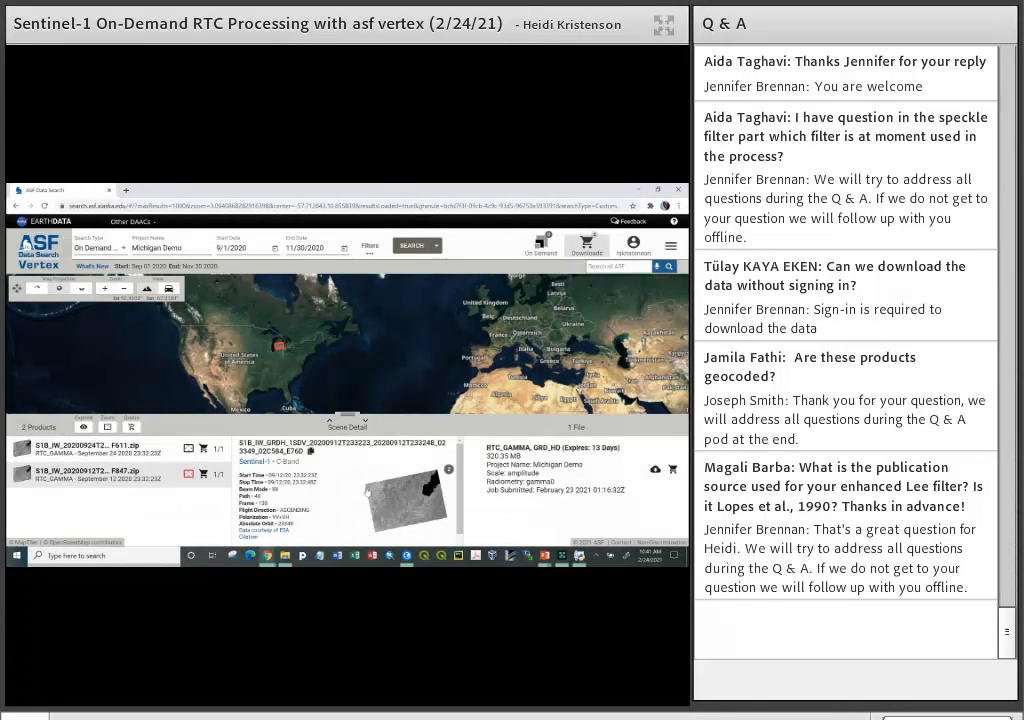
click(286, 557)
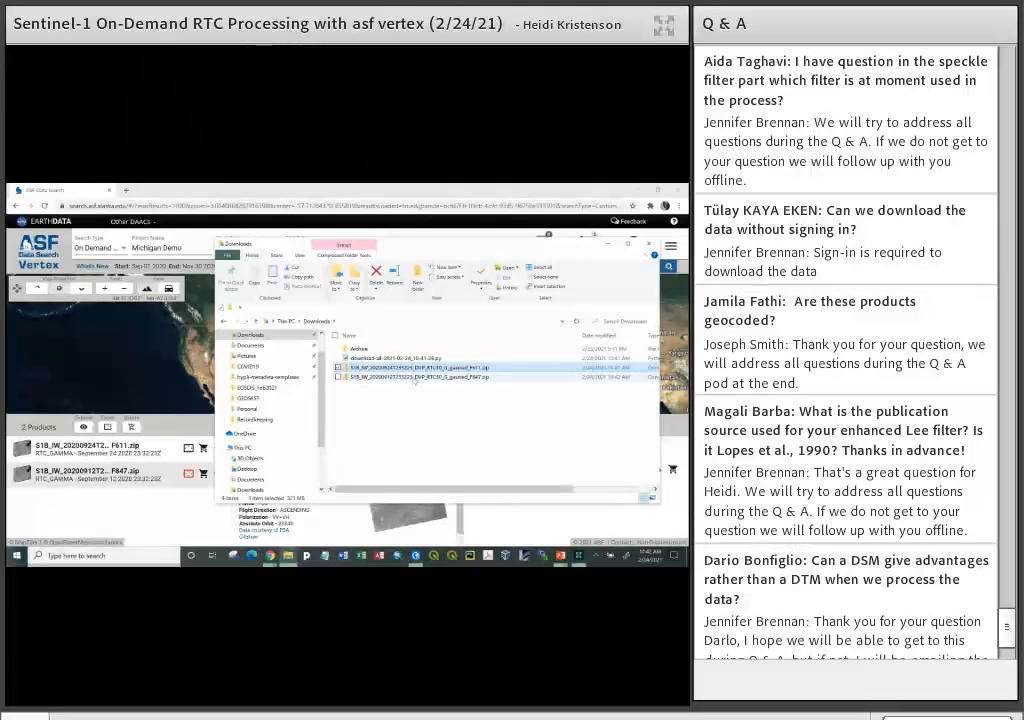
click(414, 378)
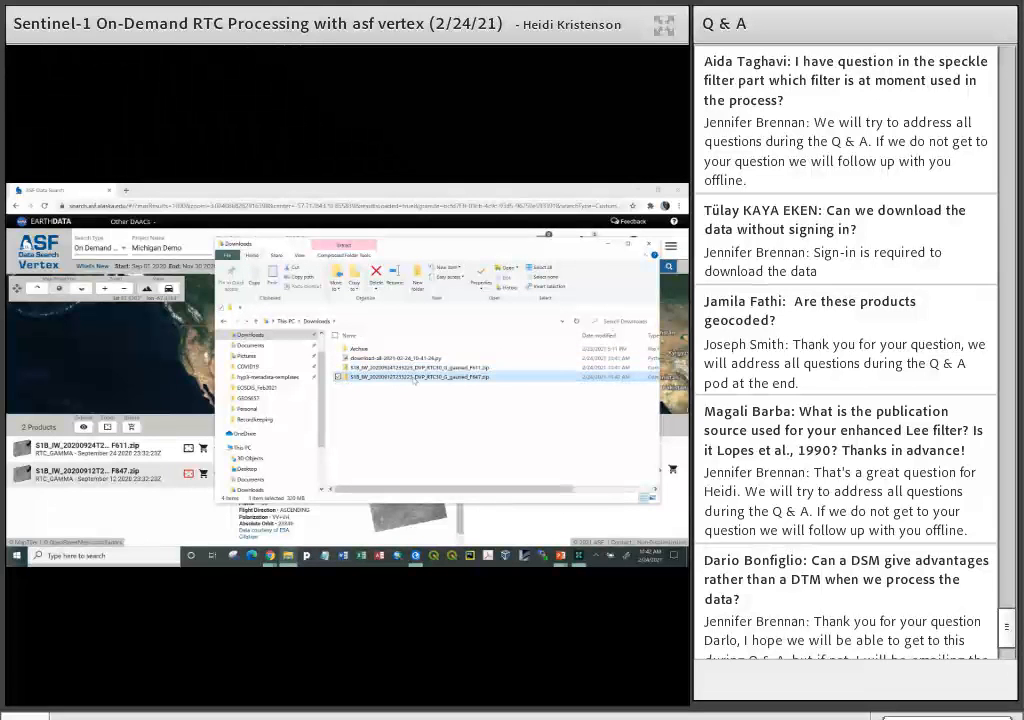
- Switch to ArcGIS Pro and set up Unzip Files with Downloads as the zip location and the project's DEMO folder as the destination
click(415, 556)
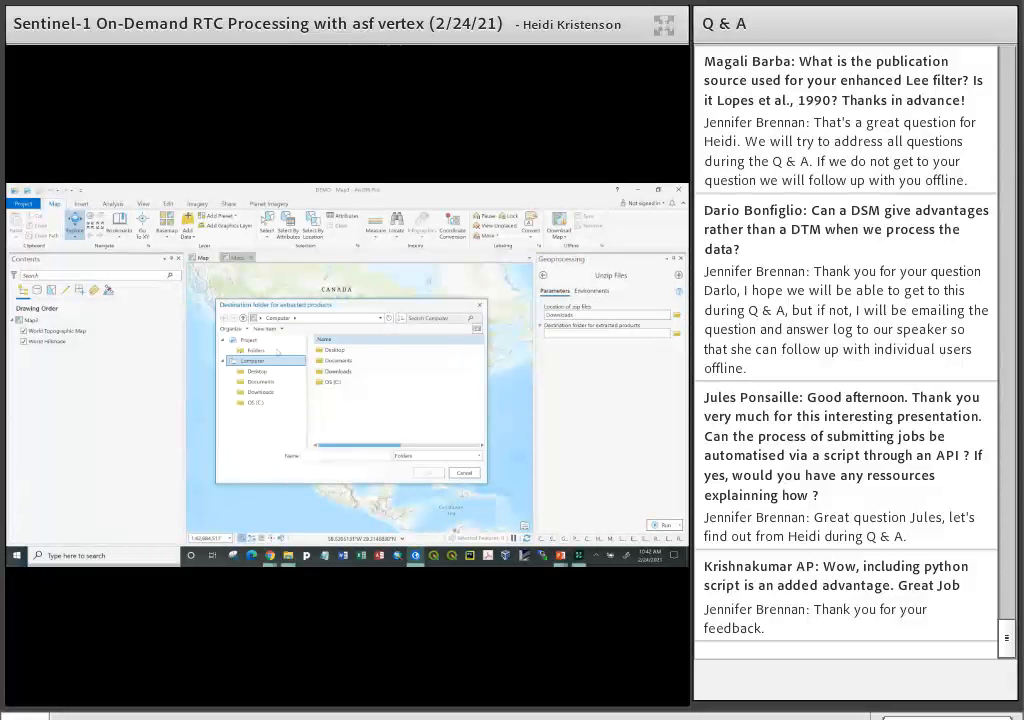
click(256, 351)
click(335, 351)
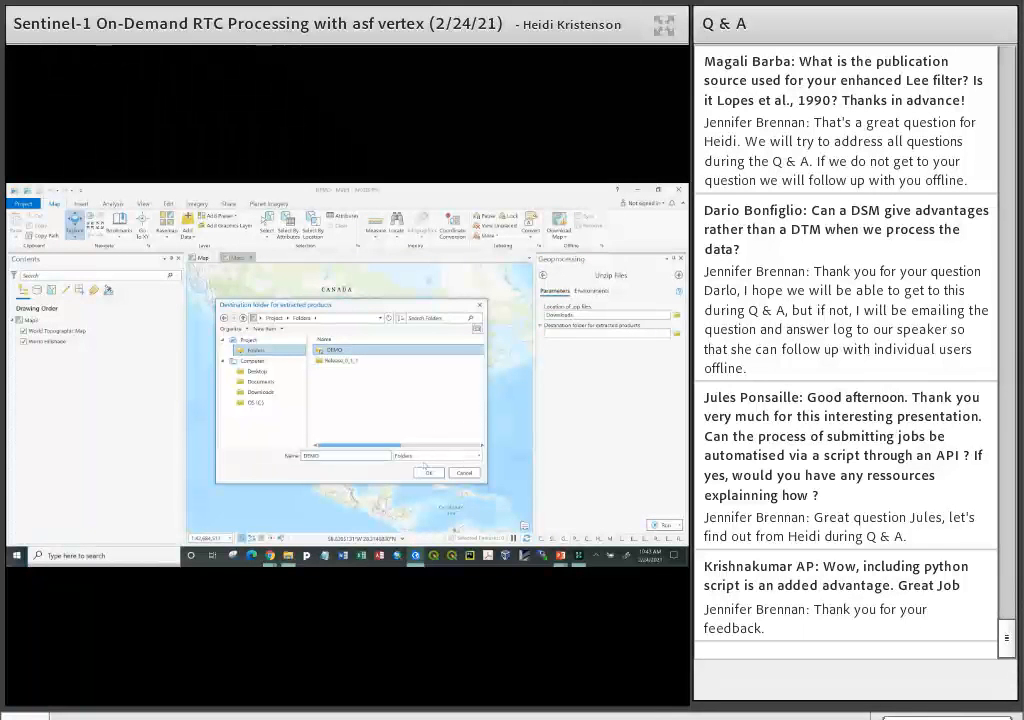